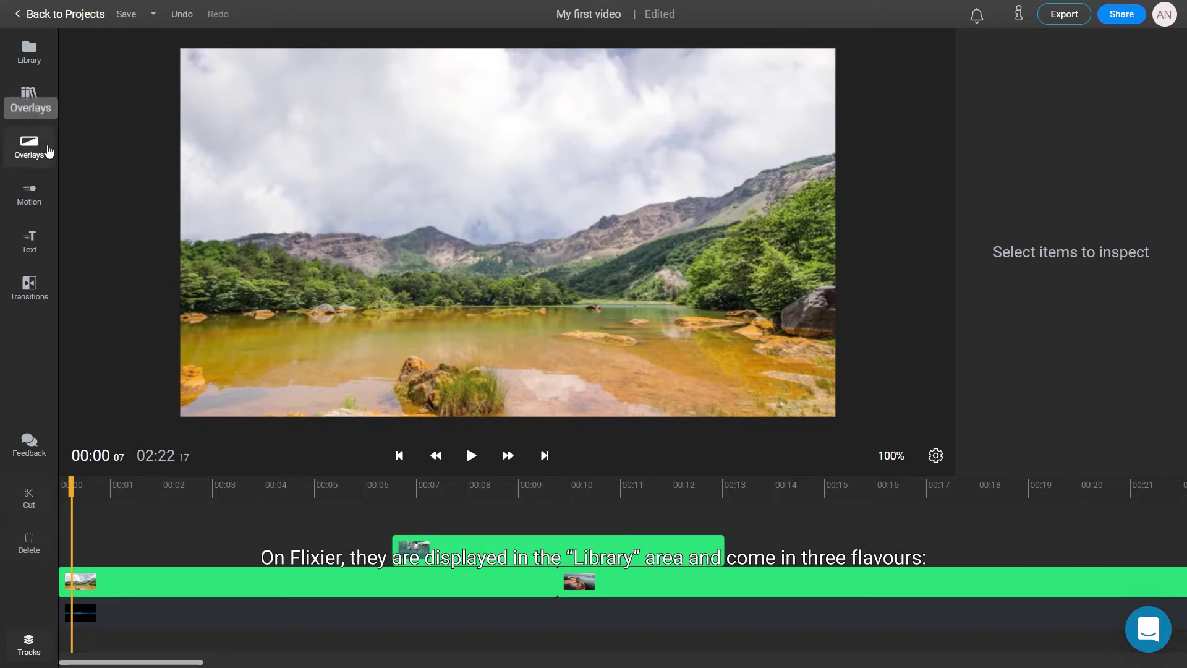
# - Place the Lines Cascade Left overlay on the track above the cut, starting near 5.8 seconds
pyautogui.click(48, 150)
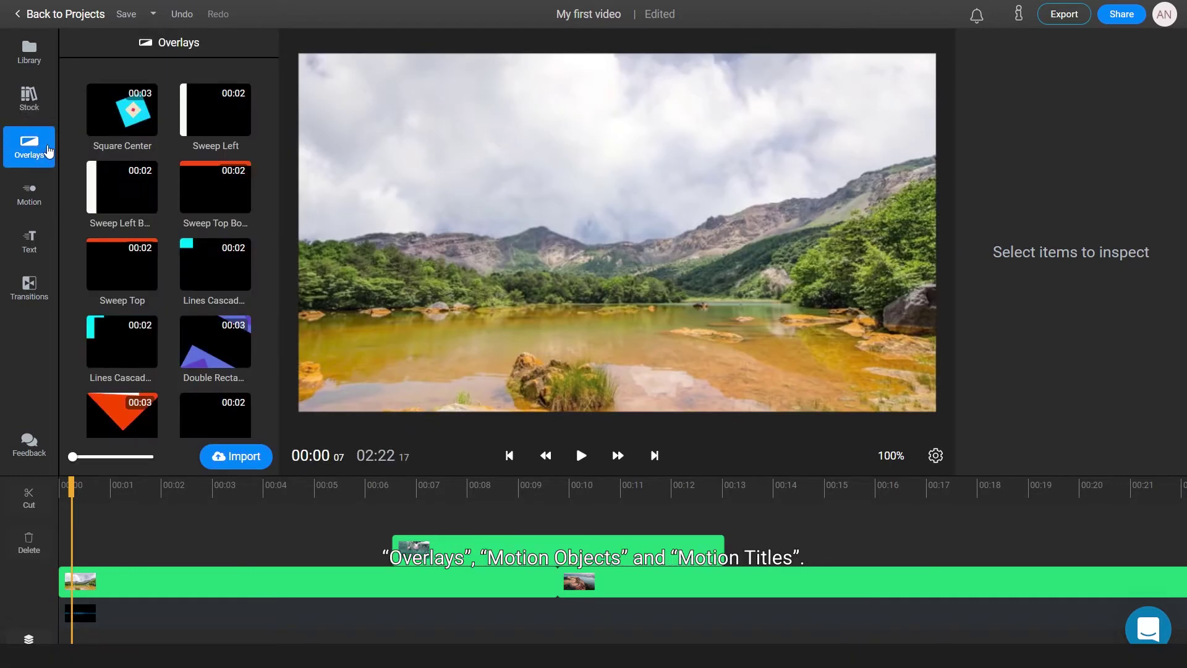
pyautogui.click(46, 192)
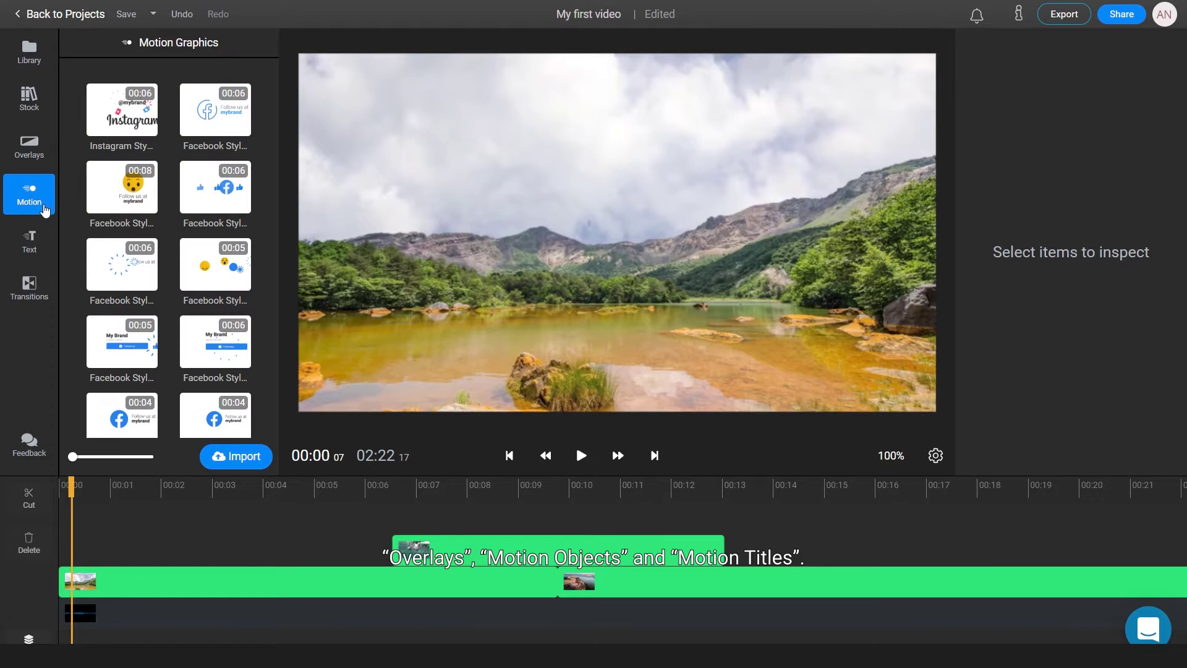
pyautogui.click(43, 249)
pyautogui.click(41, 152)
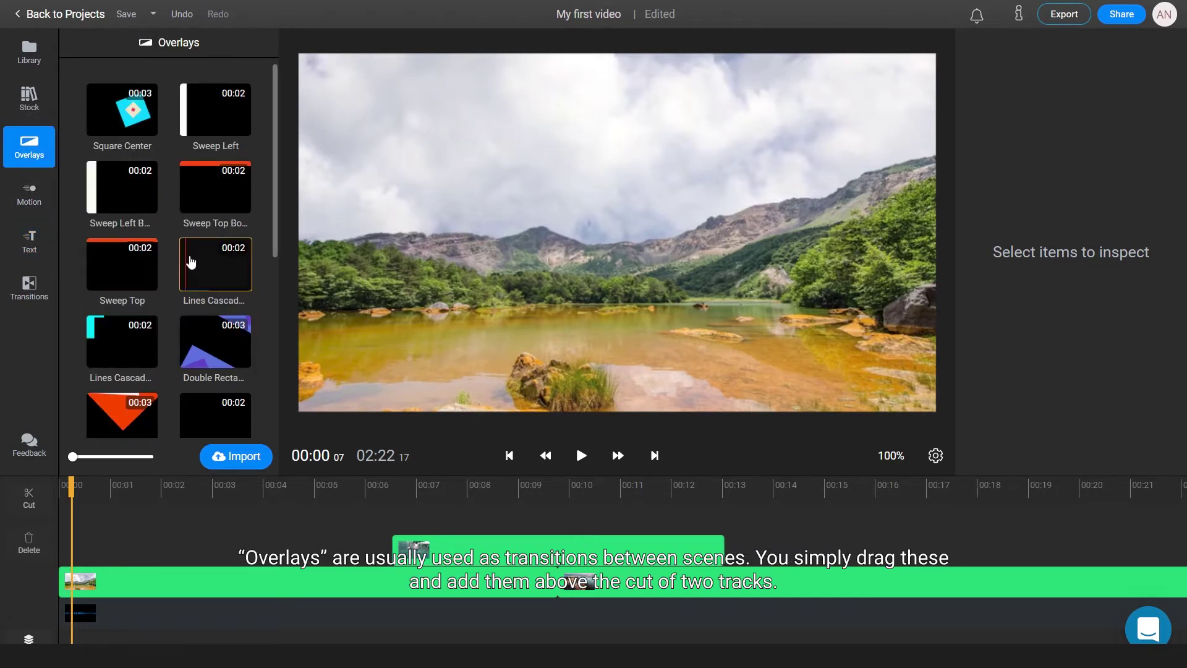
pyautogui.moveTo(214, 265)
pyautogui.mouseDown()
pyautogui.moveTo(368, 517)
pyautogui.moveTo(358, 518)
pyautogui.mouseUp()
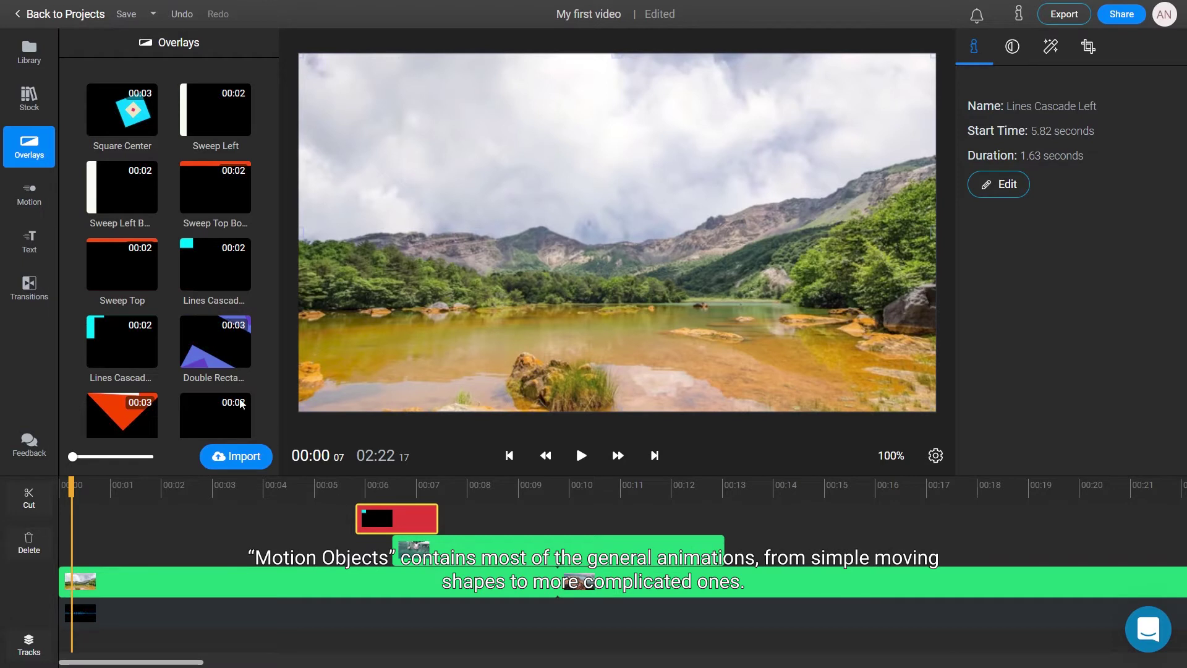
pyautogui.click(29, 195)
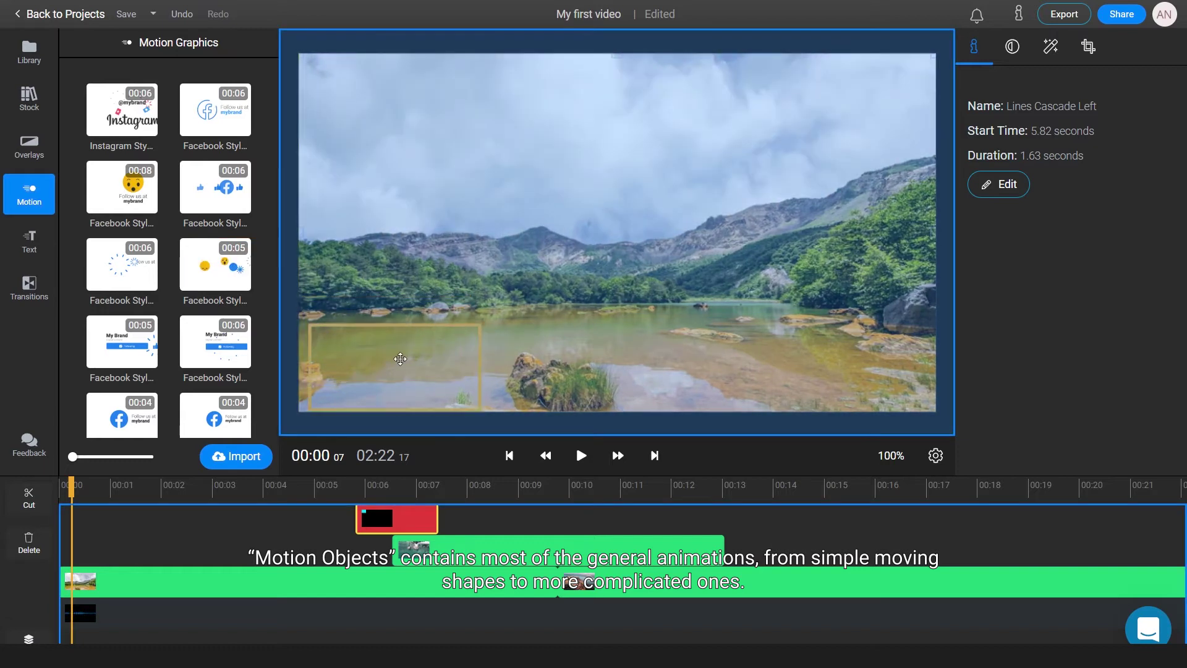
# - Add the Facebook Style 6 graphic at the video start and a Title Style 7 title
pyautogui.moveTo(235, 279); pyautogui.dragTo(402, 347)
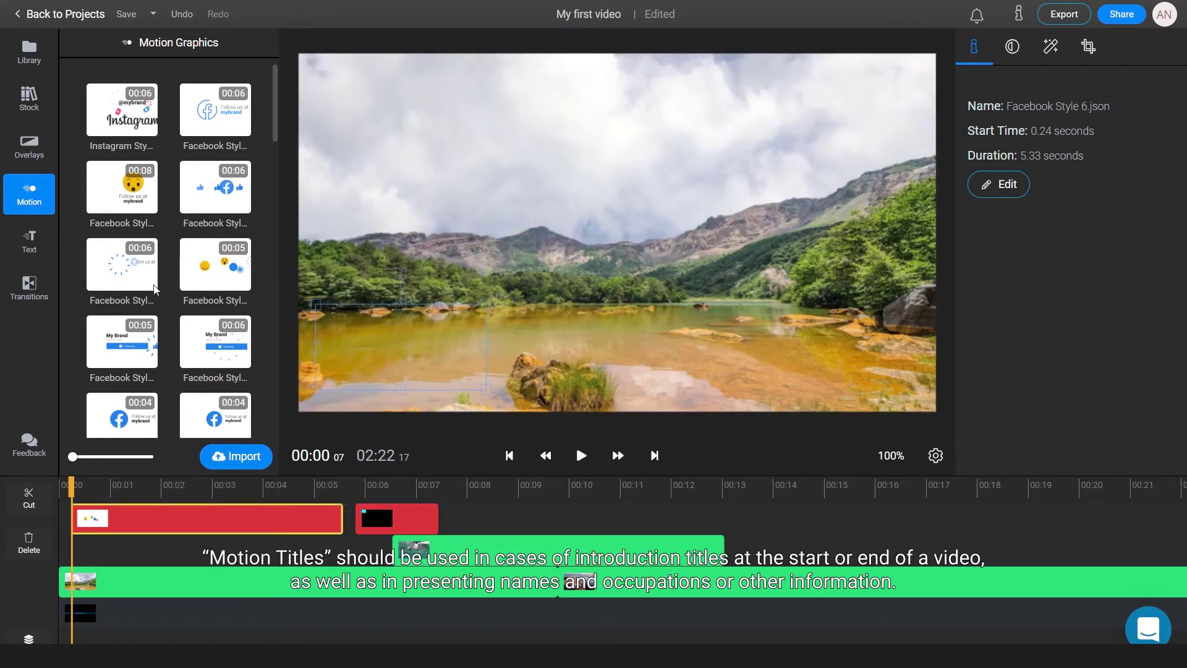
pyautogui.click(28, 241)
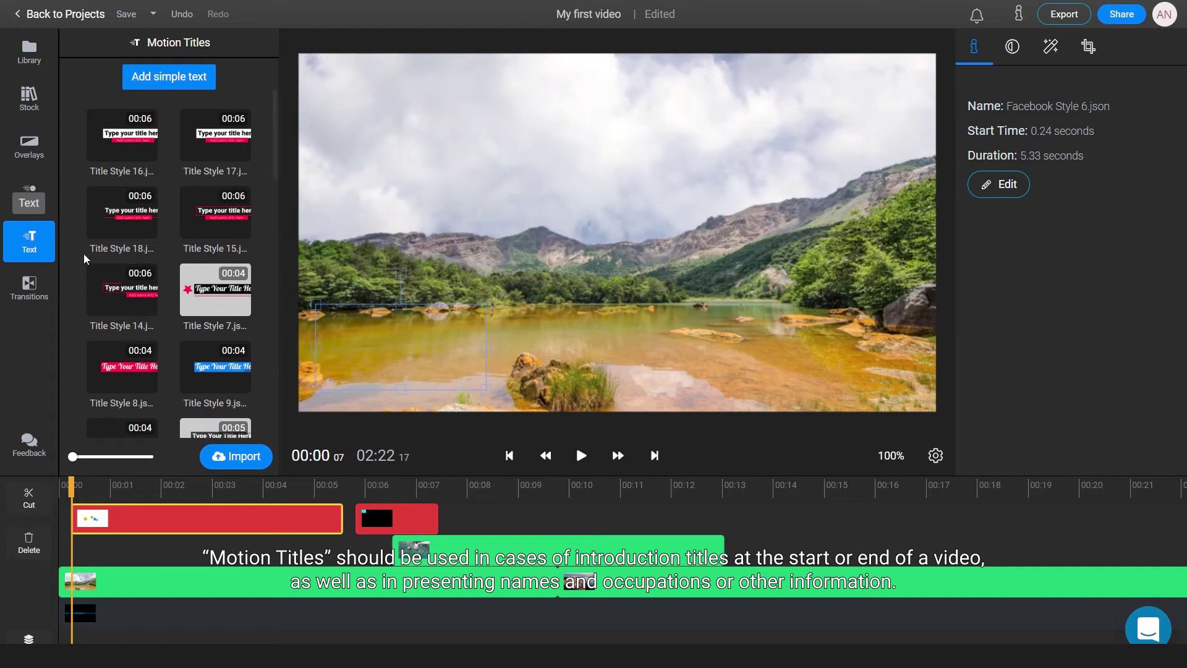
pyautogui.moveTo(216, 295); pyautogui.dragTo(576, 444)
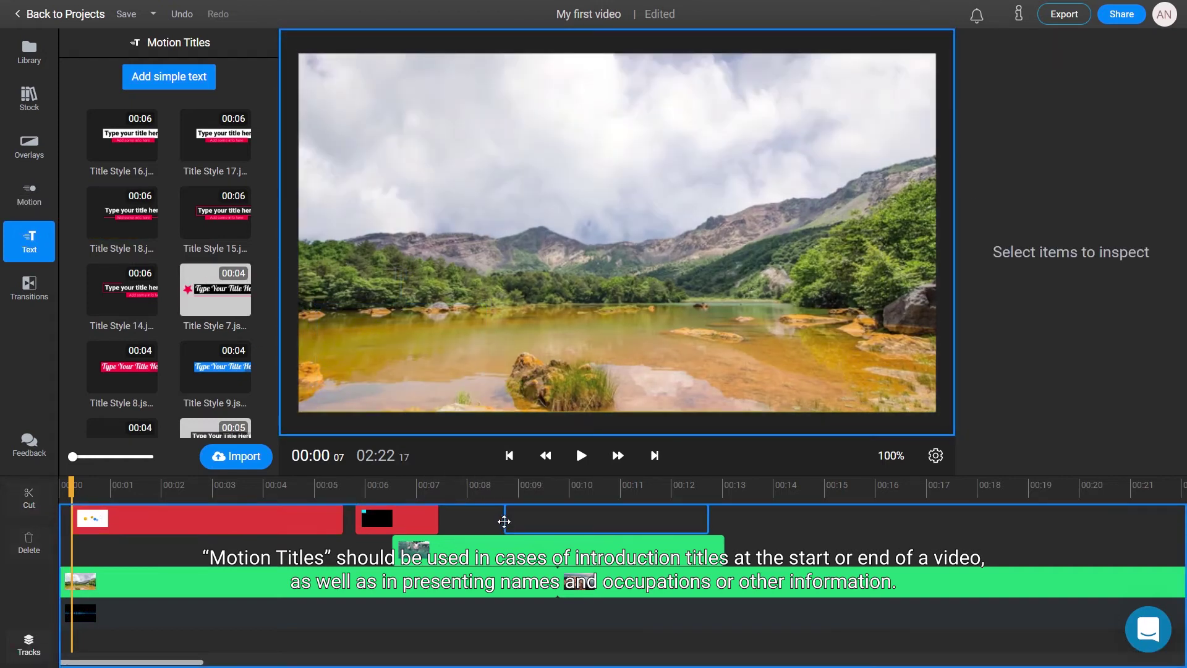
# - Position the title clip around 8 seconds with its text moved toward the lower left
pyautogui.moveTo(505, 520); pyautogui.dragTo(481, 520)
pyautogui.click(548, 485)
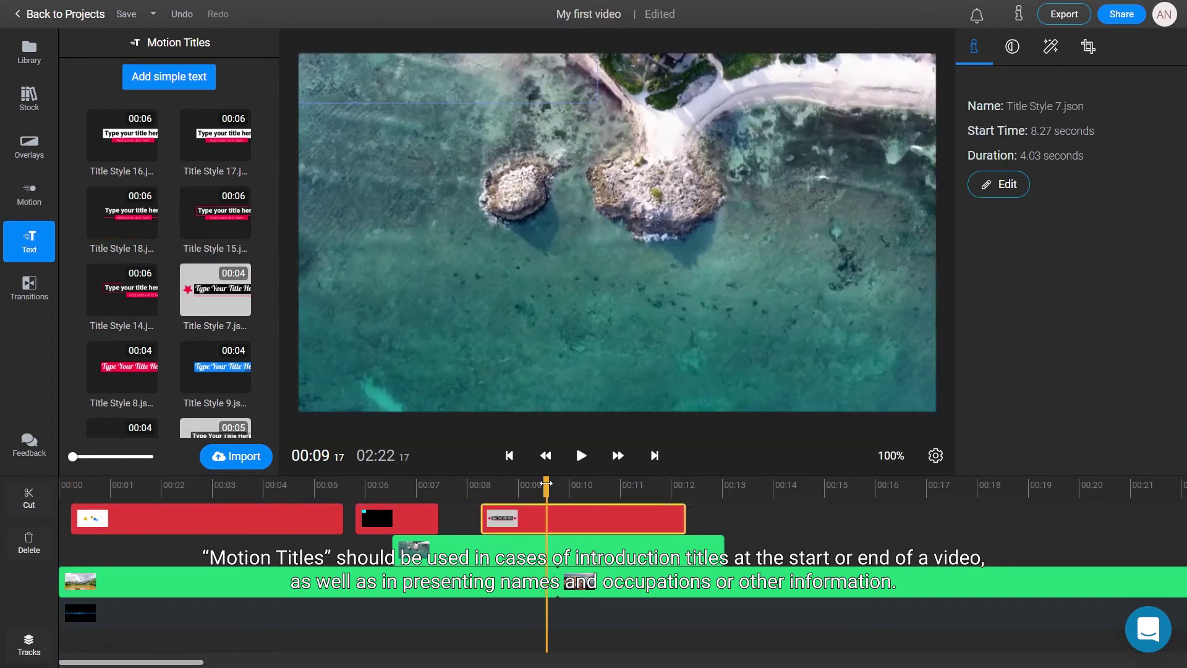
pyautogui.moveTo(434, 75); pyautogui.dragTo(459, 345)
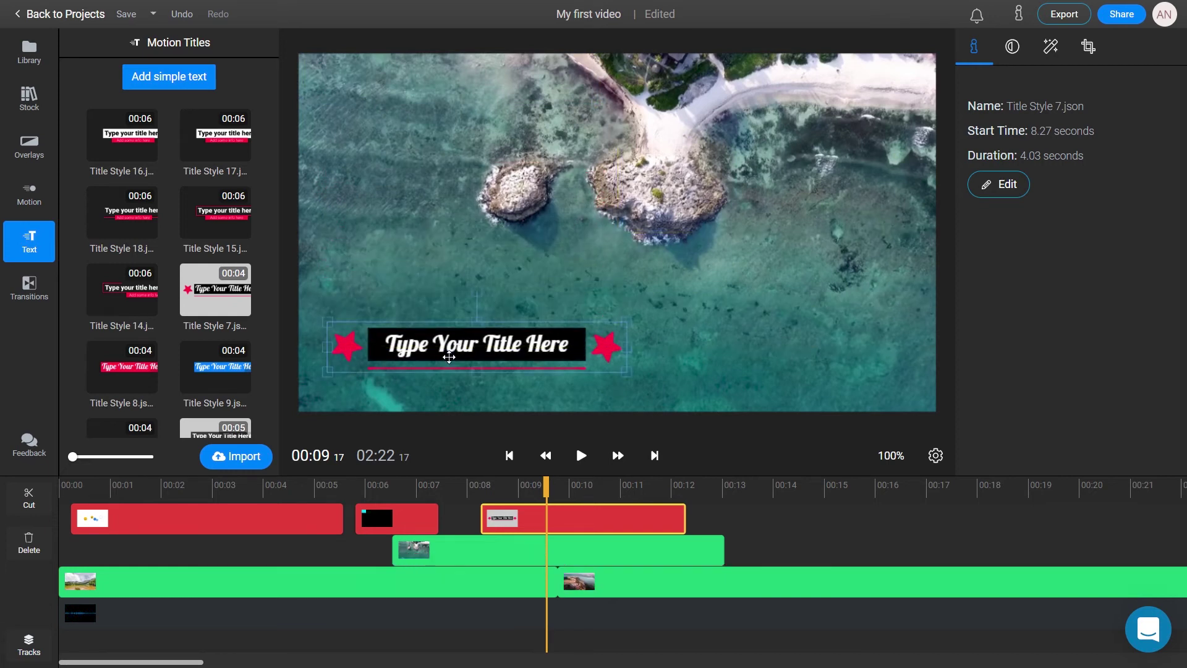
pyautogui.click(509, 456)
pyautogui.click(29, 288)
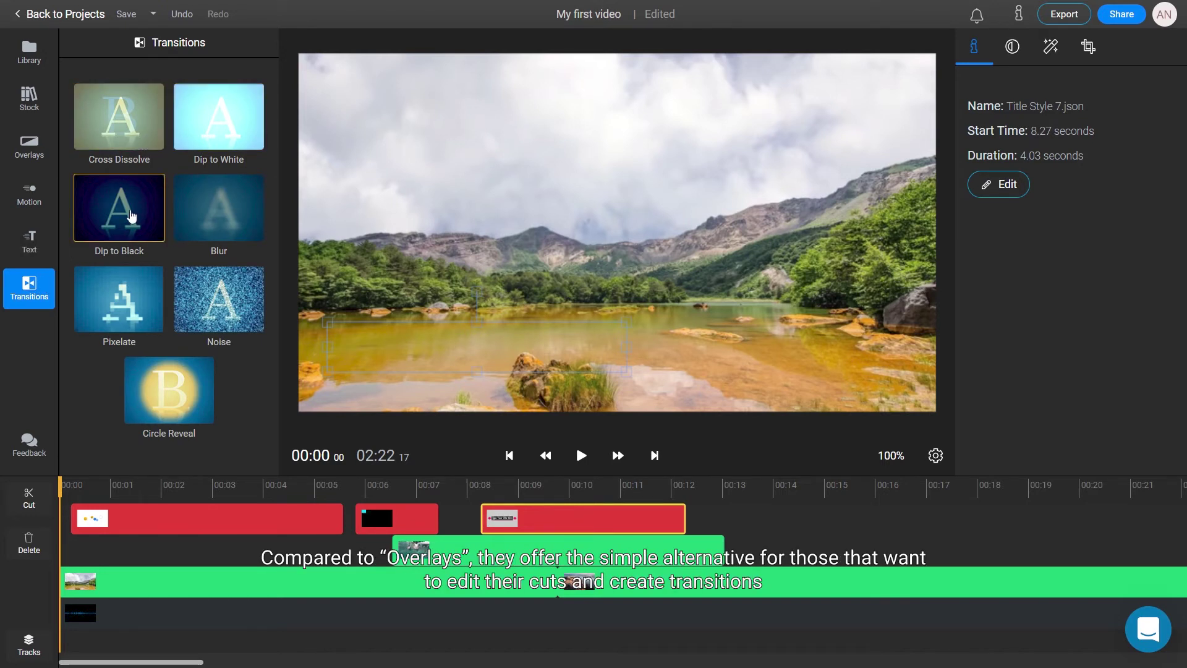
# - Add Dip to Black at the first clip's start and Cross Dissolve near 12 seconds, then play back
pyautogui.moveTo(120, 209); pyautogui.dragTo(113, 568)
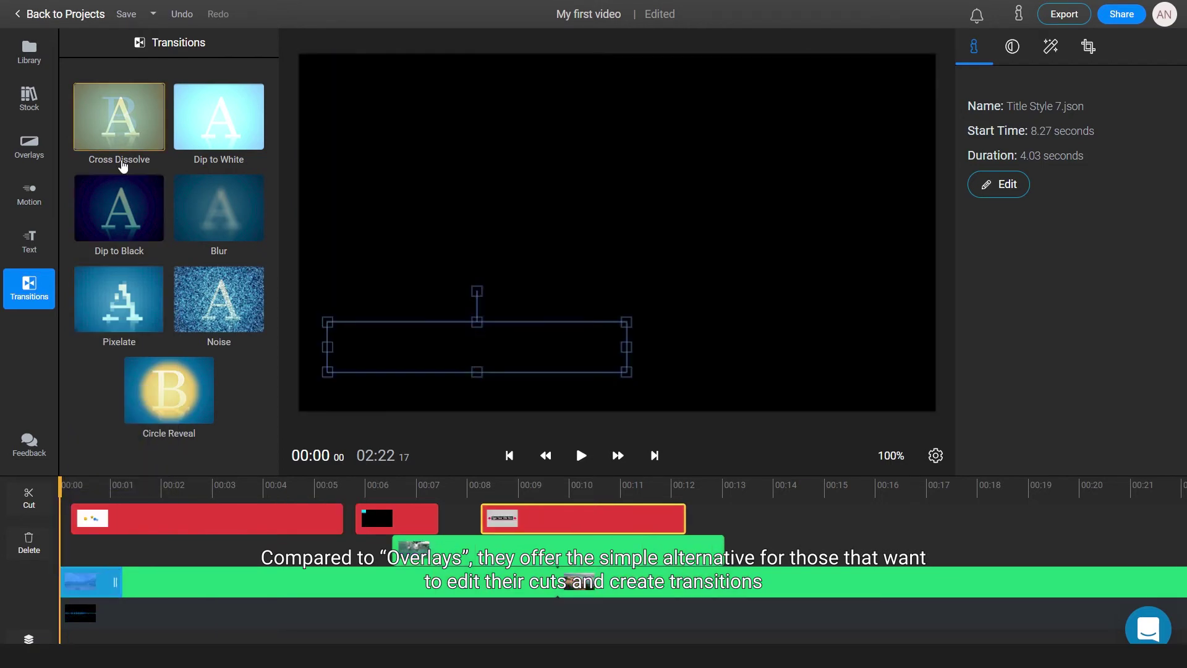
pyautogui.moveTo(119, 115); pyautogui.dragTo(657, 551)
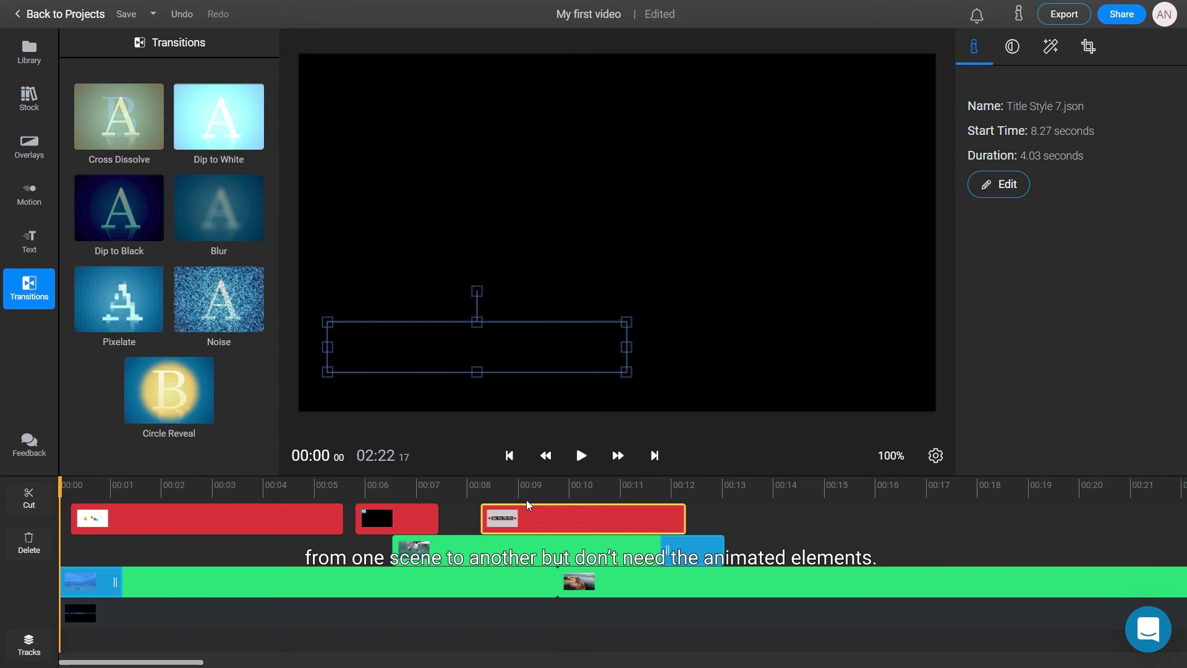
pyautogui.click(581, 455)
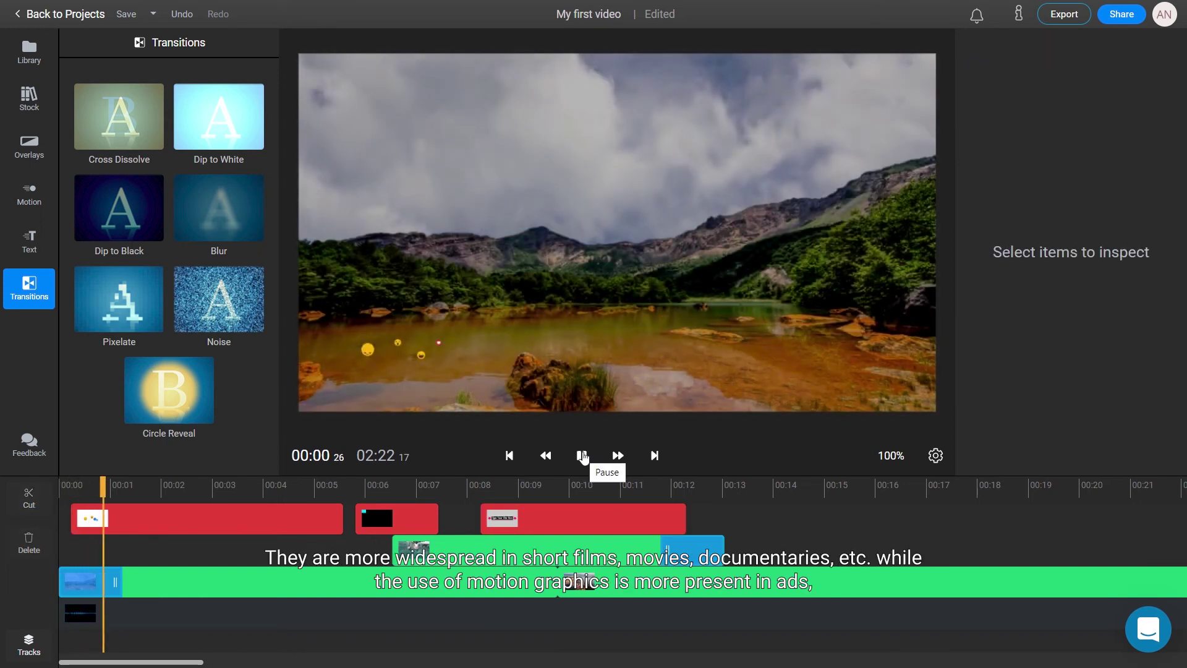